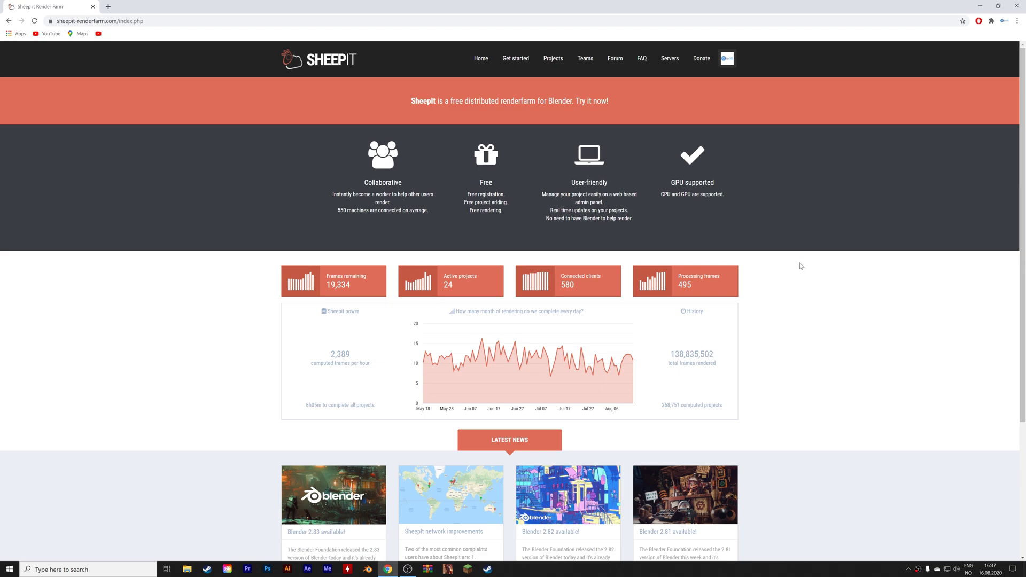
Step: Download the SheepIt Windows client from Get started and run it past the SmartScreen warning
click(509, 63)
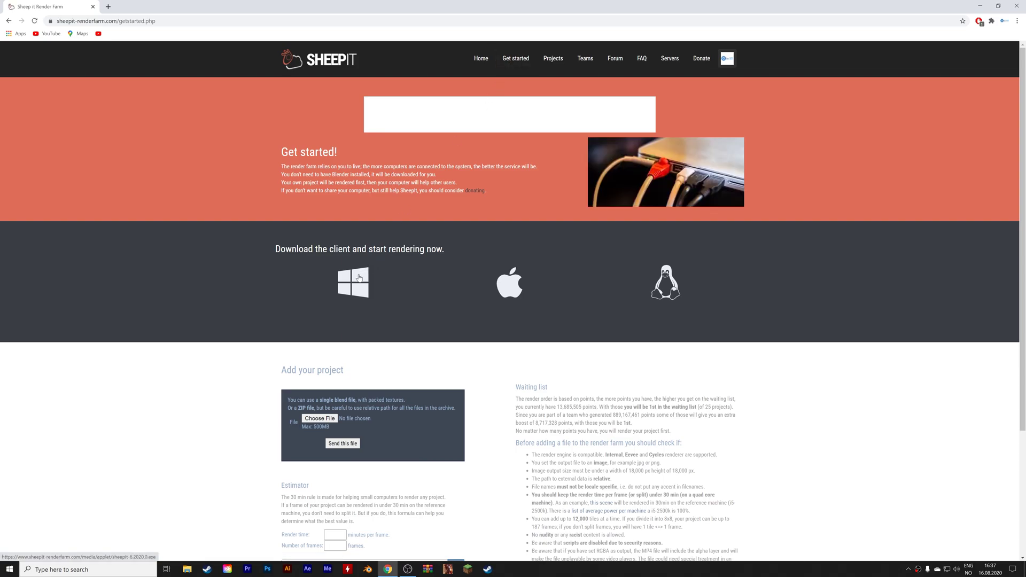
click(359, 278)
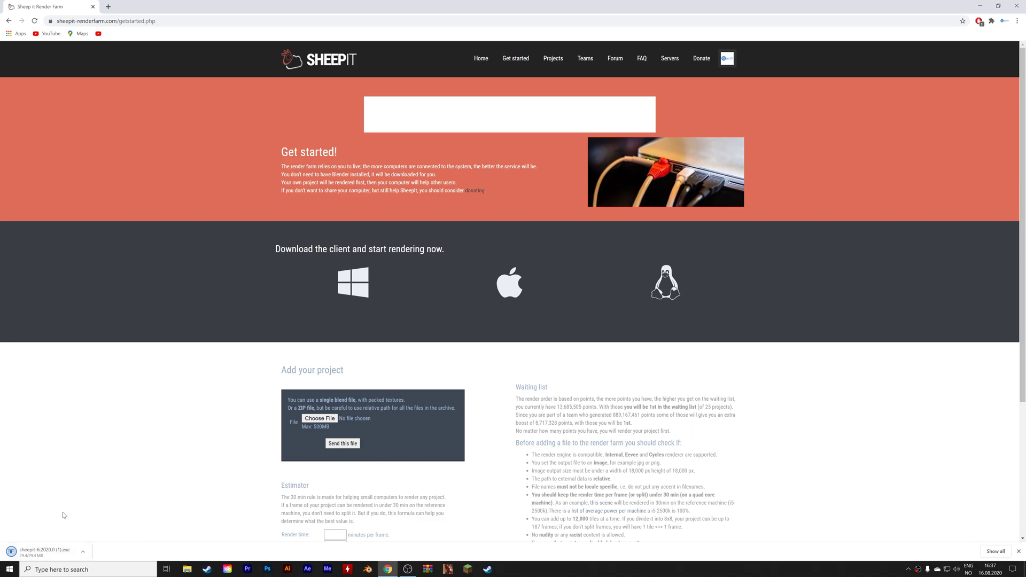
click(48, 552)
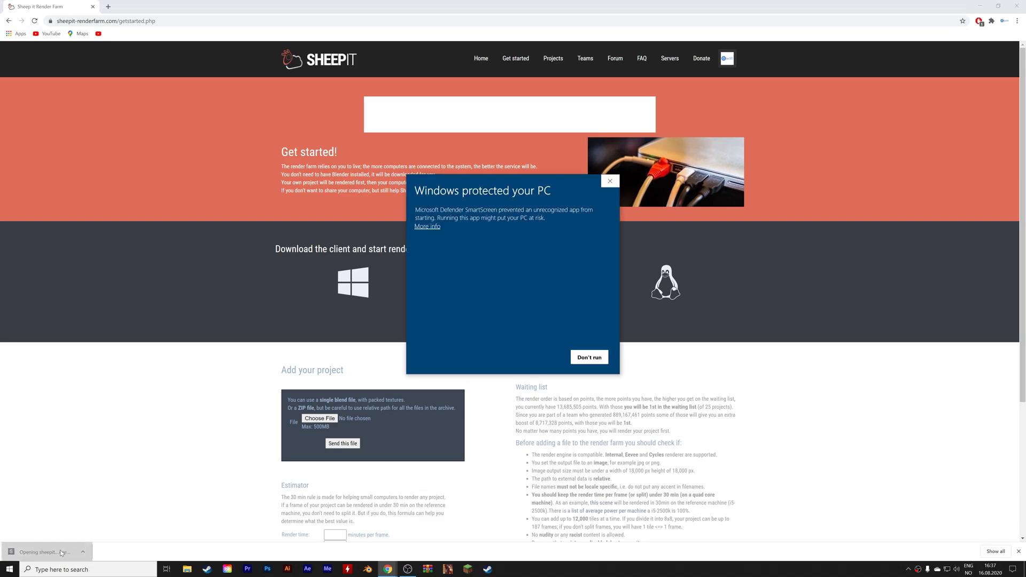
click(427, 227)
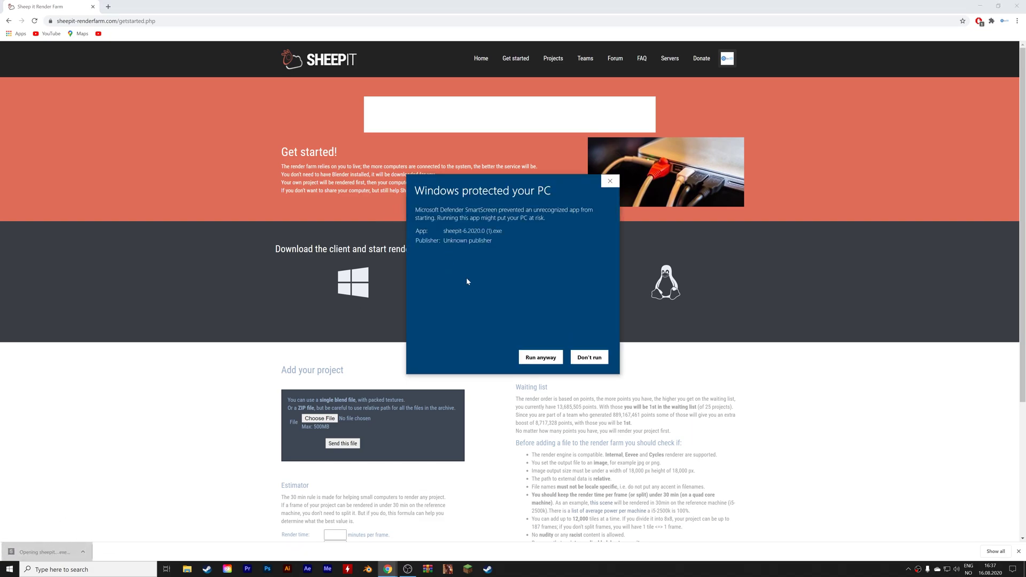
click(541, 358)
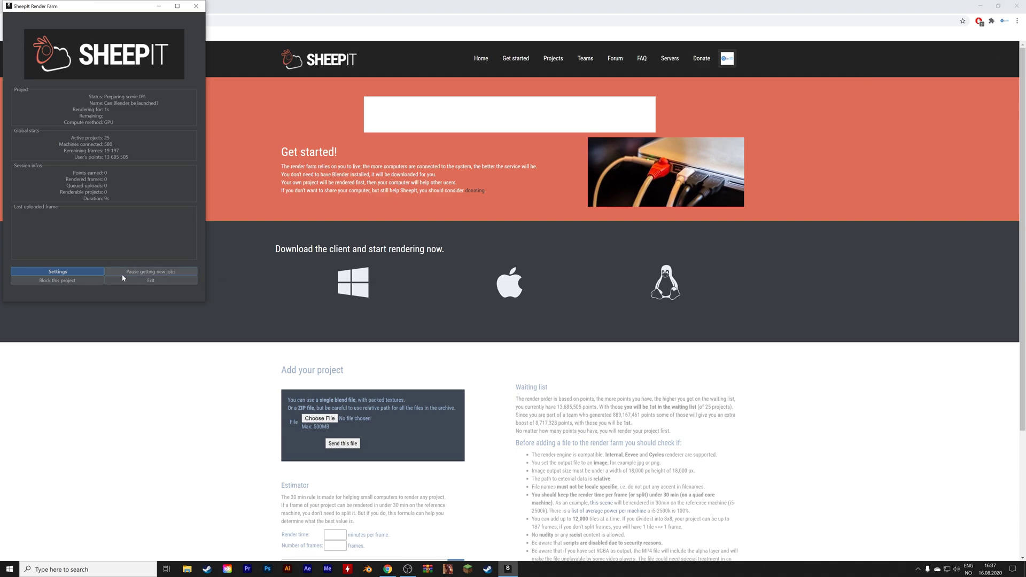
Step: Review the SheepIt client Settings and save them so GPU rendering begins
click(89, 273)
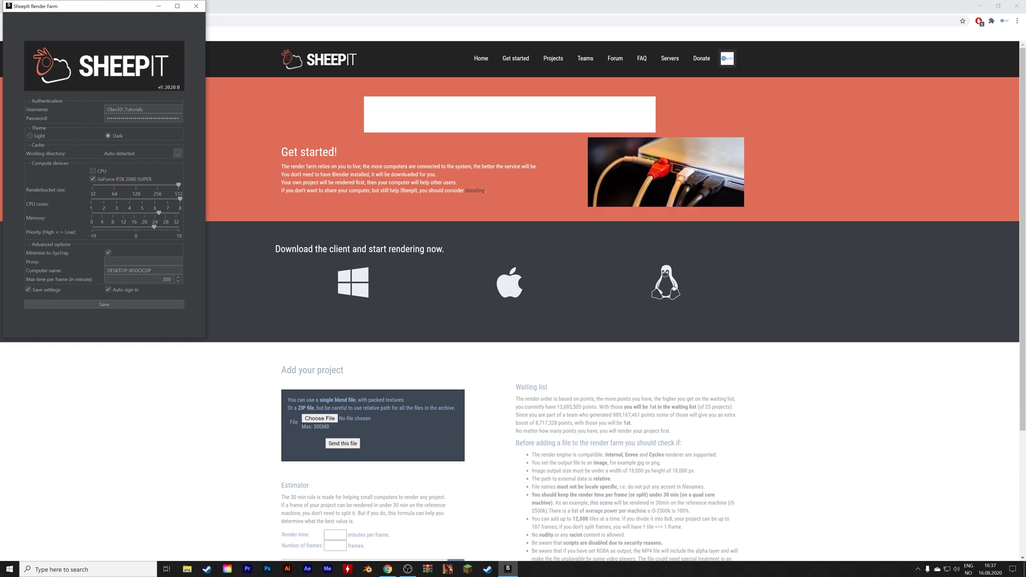
click(114, 304)
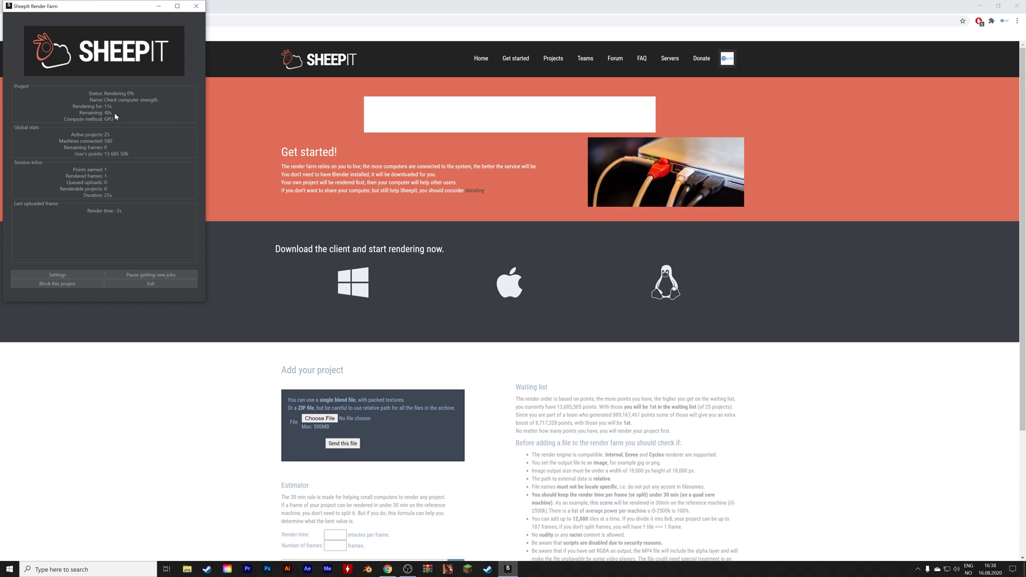
click(728, 58)
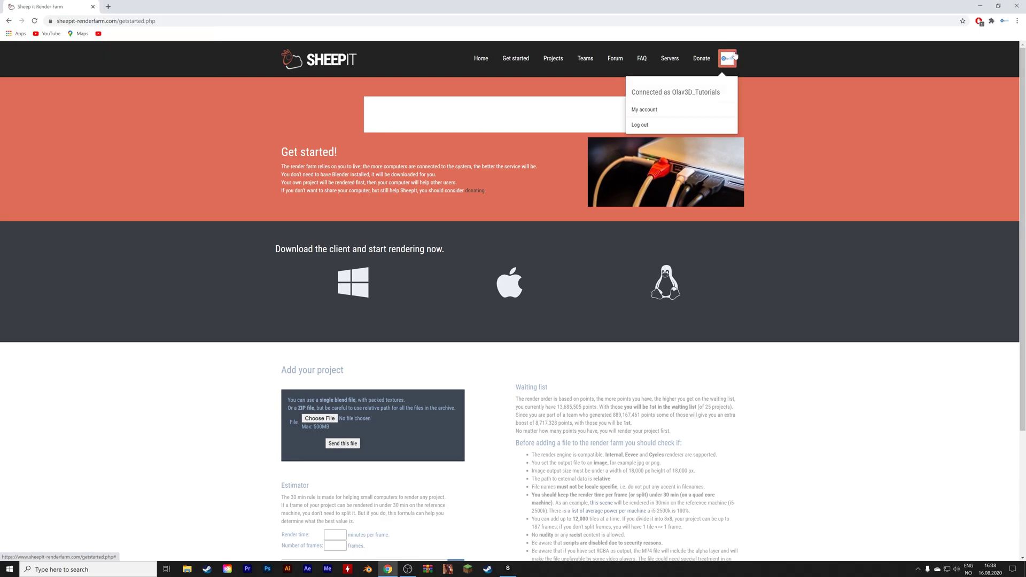
click(676, 110)
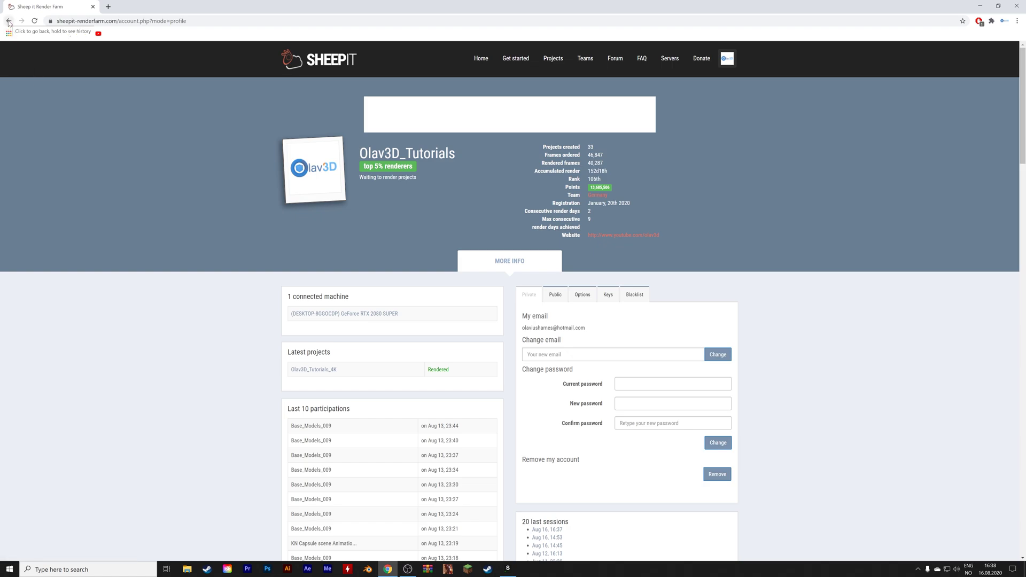
mouse_move(600, 187)
click(8, 20)
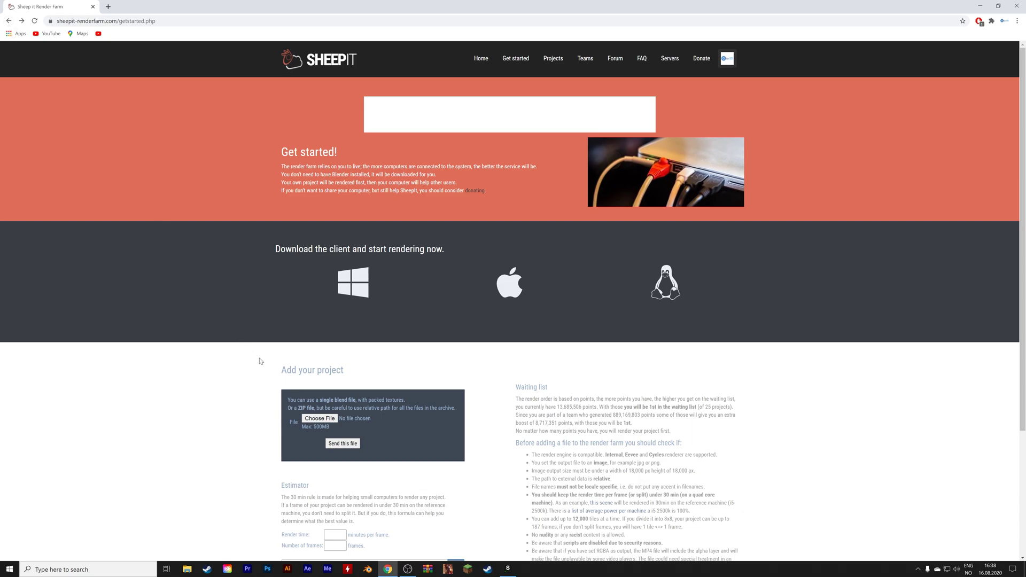
Step: Minimize the client and upload Olav3D_Tutorials_4K.blend from D:\Blender\Arch to the farm
click(508, 569)
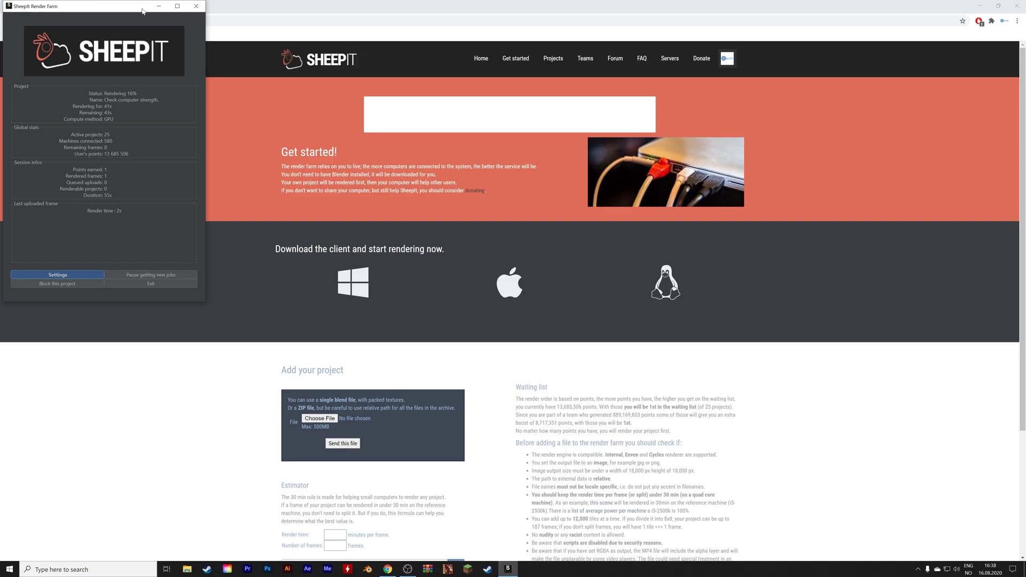
click(159, 5)
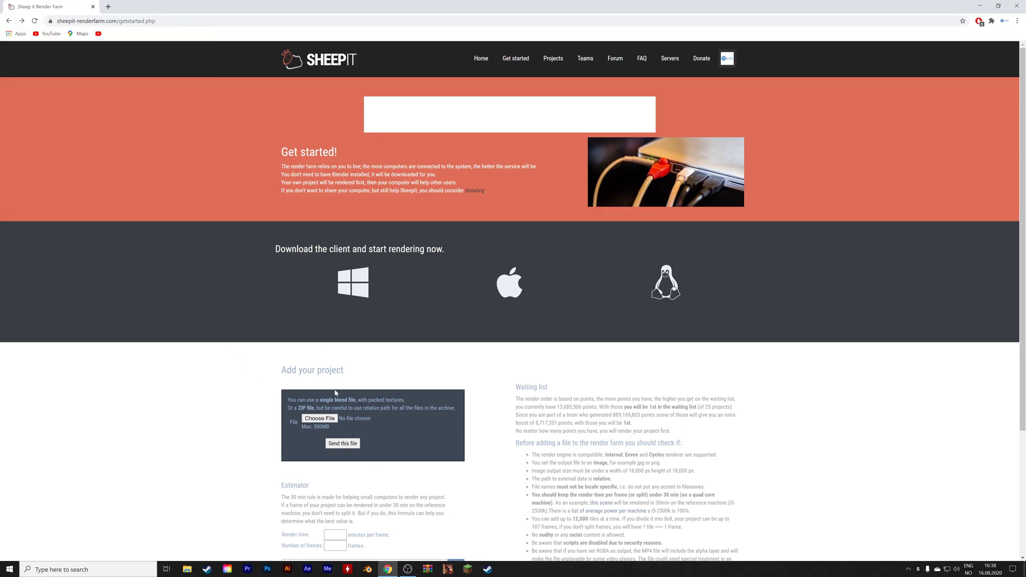
click(329, 419)
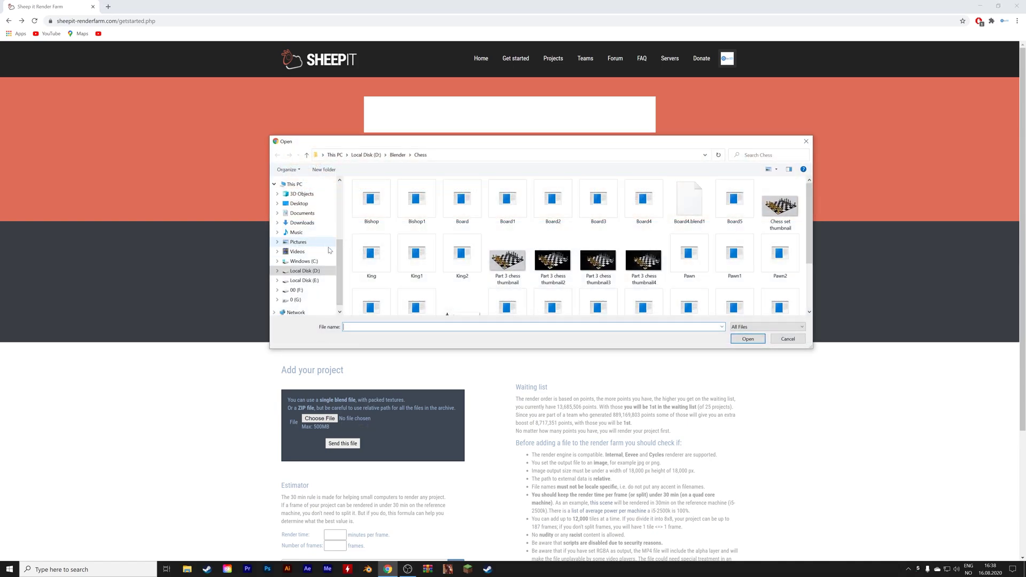
click(398, 155)
double_click(390, 211)
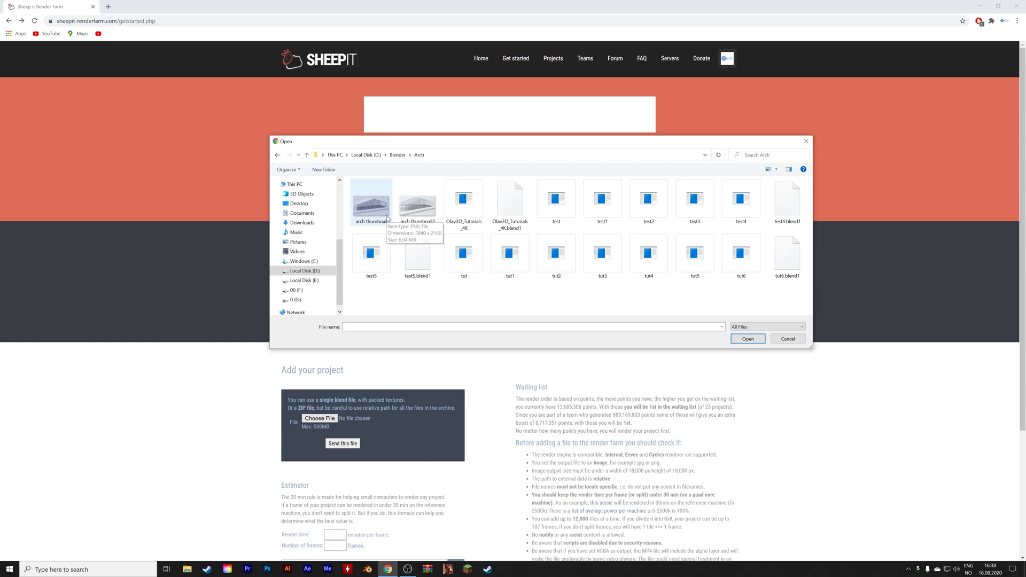
click(463, 205)
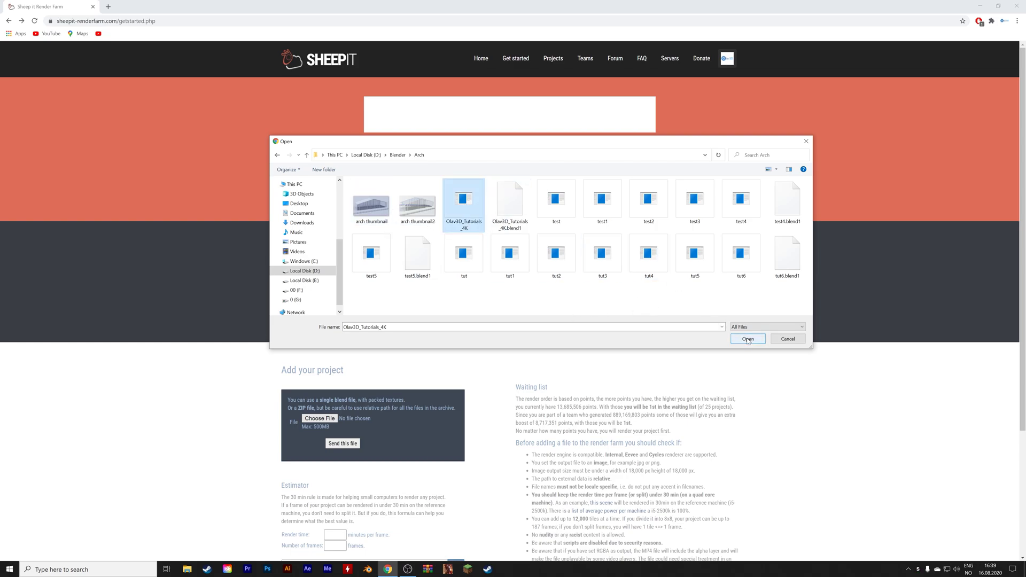
click(748, 339)
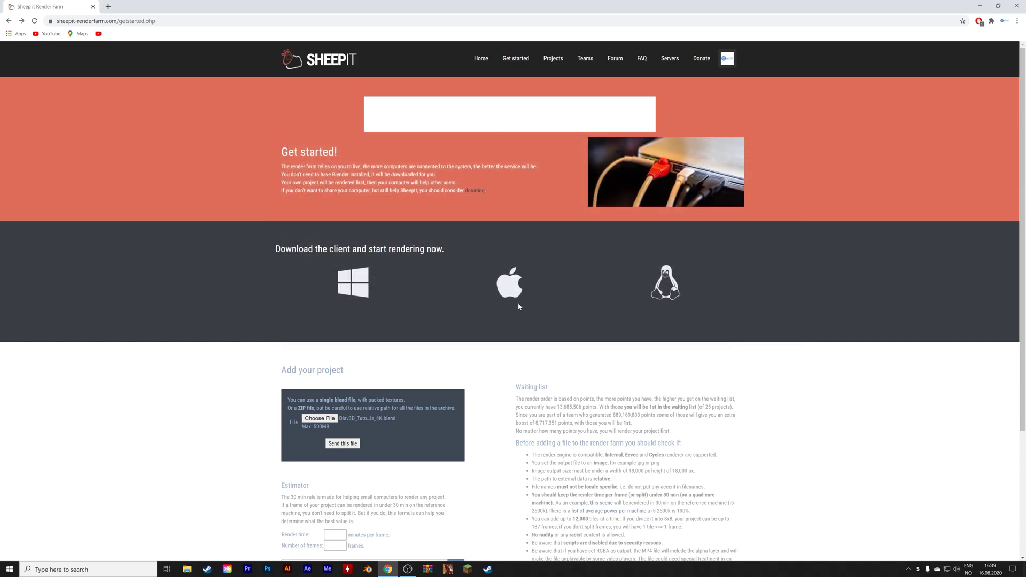
scroll(304, 330, down, 3)
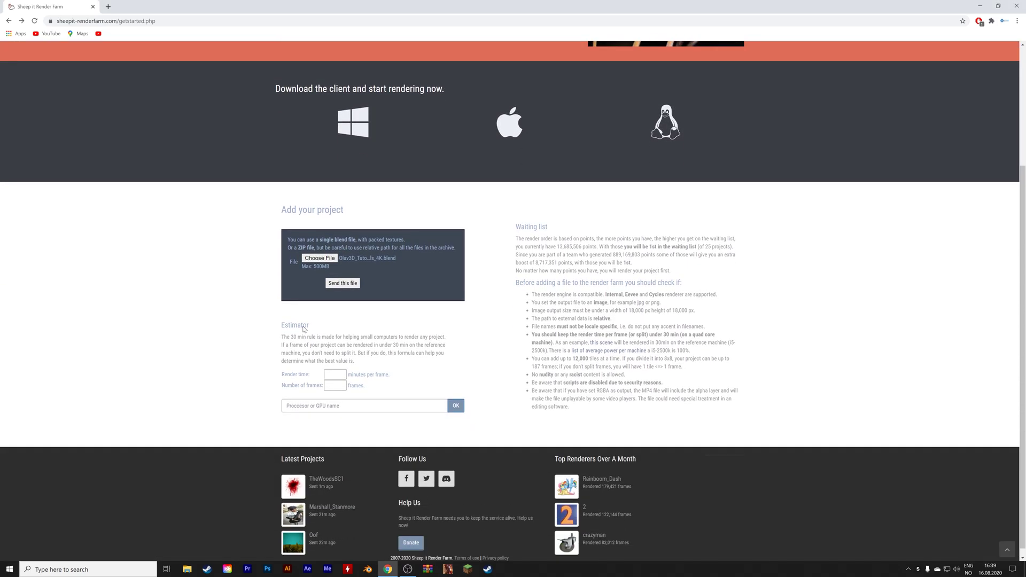
click(339, 284)
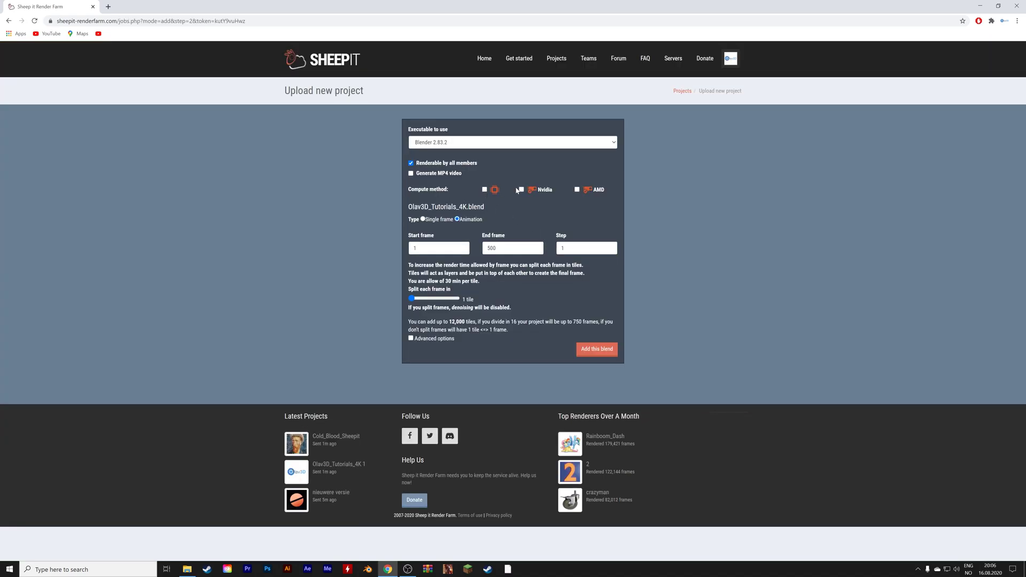
Step: Add the blend as a single-frame Nvidia GPU job with a slightly increased tile split
click(522, 190)
click(424, 219)
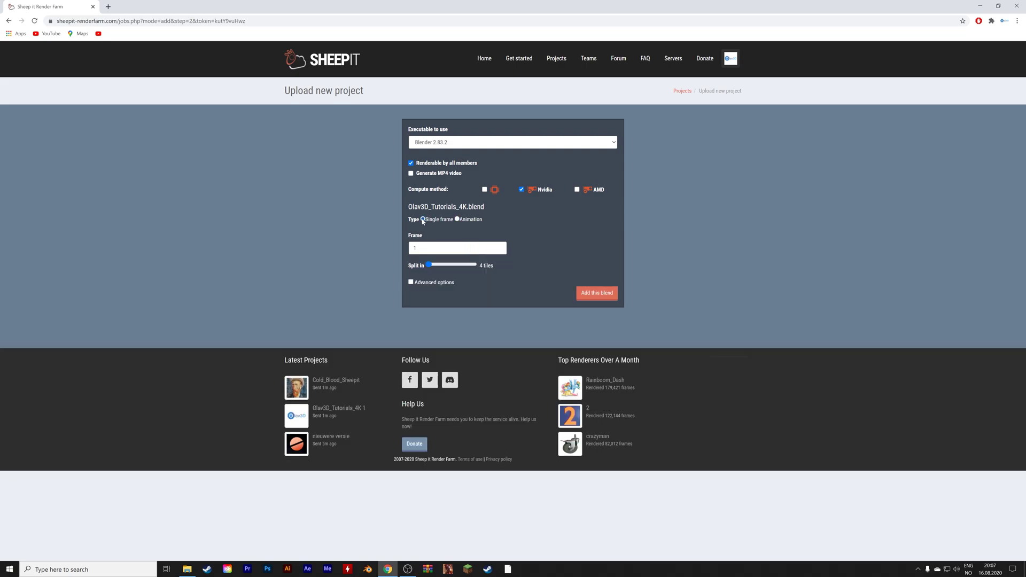
drag(432, 266, 445, 265)
drag(443, 266, 438, 268)
click(584, 295)
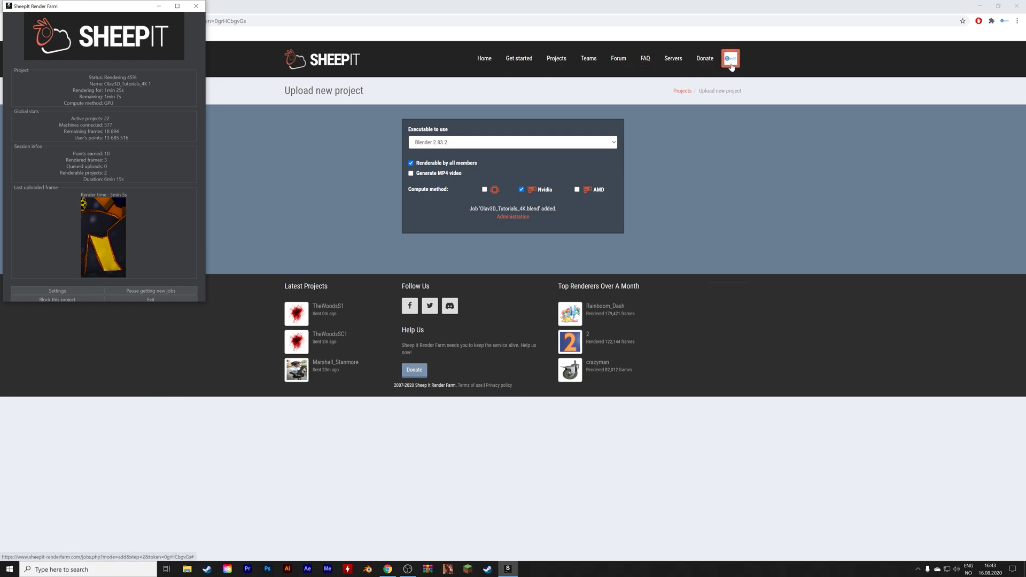
Step: Go to Projects and open the new 4K project's administration page from Active projects
click(731, 65)
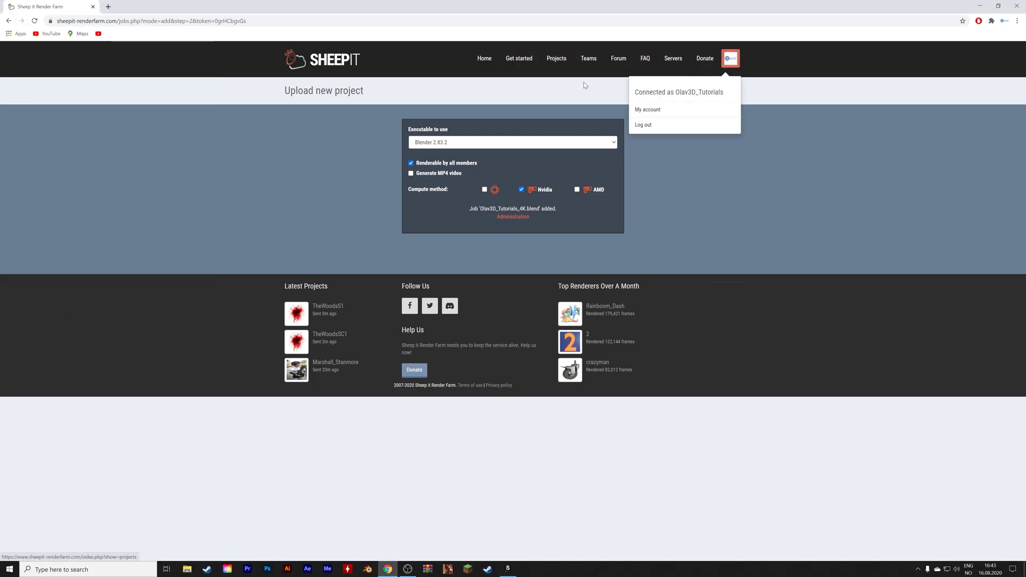
click(588, 113)
click(556, 61)
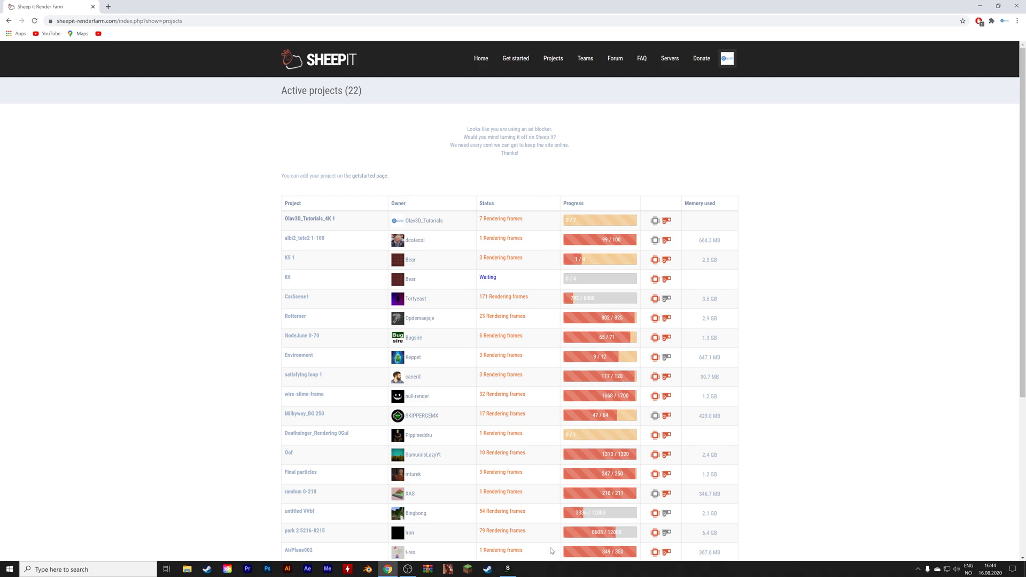
mouse_move(508, 568)
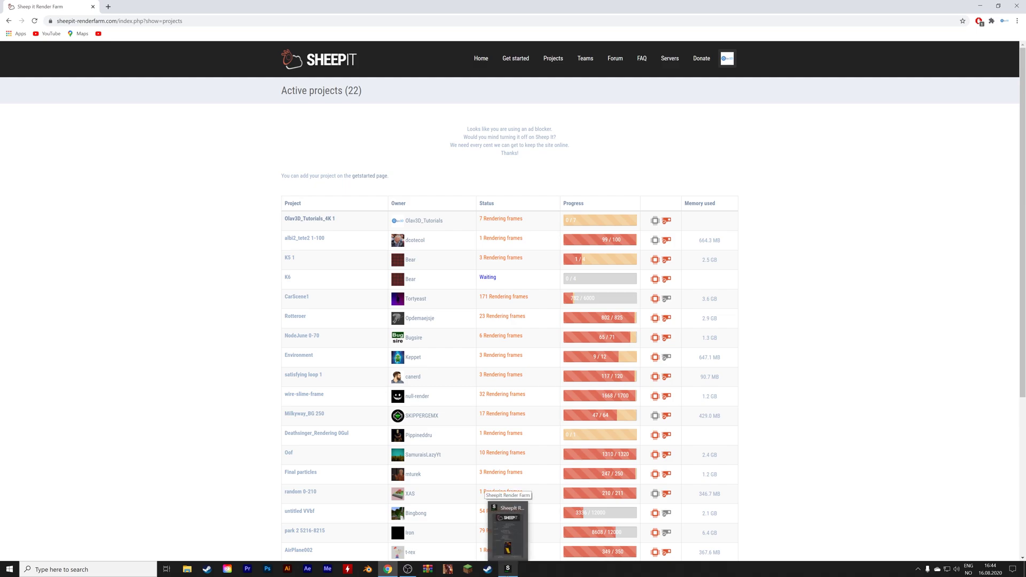
click(322, 220)
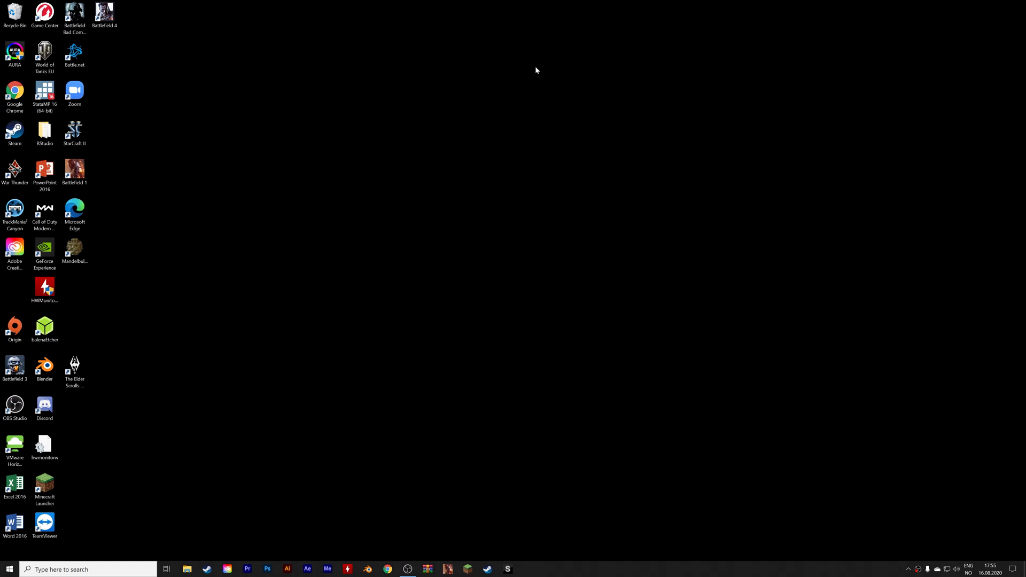
Step: Open File Explorer on Downloads showing the SheepIt client, then bring up Windows search
key(super+e)
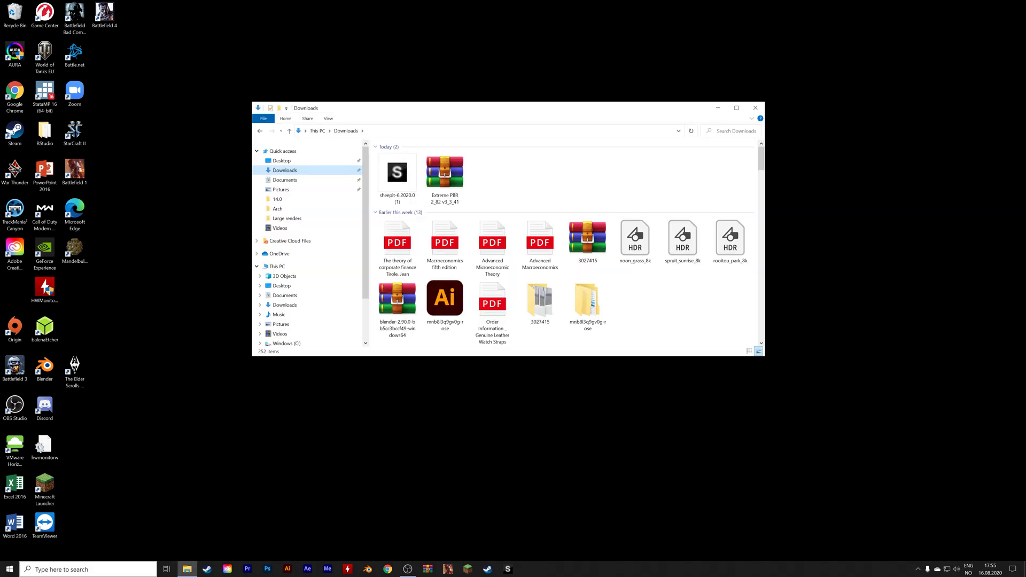
click(90, 569)
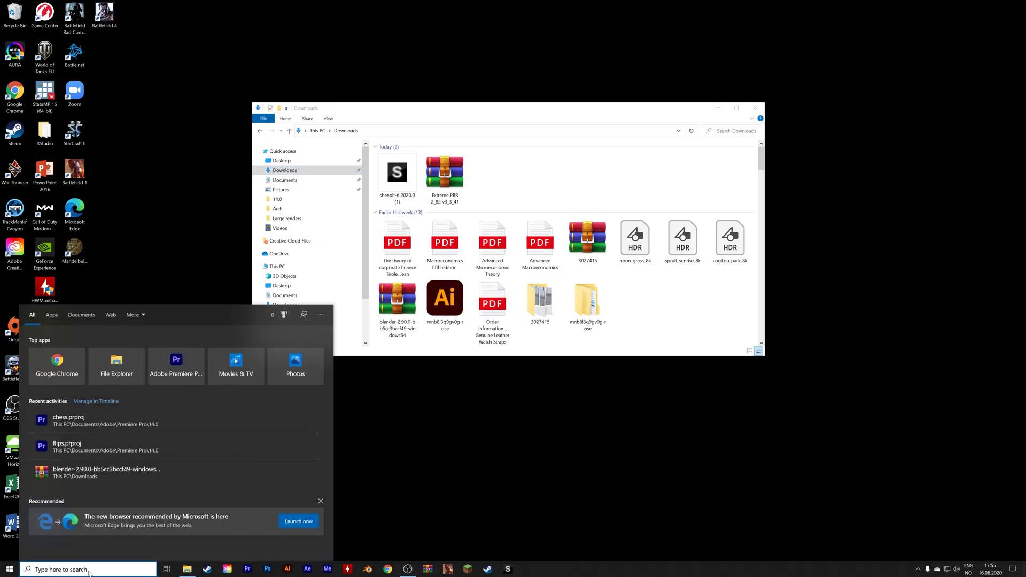
Step: Launch the Run dialog and run shell:startup to open the Startup folder
text(run)
key(Return)
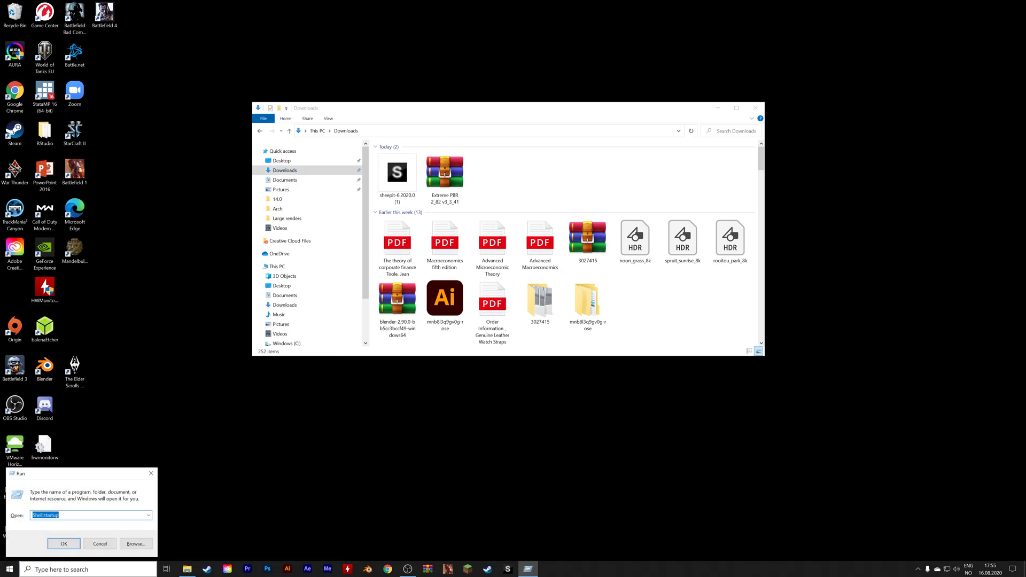
key(BackSpace)
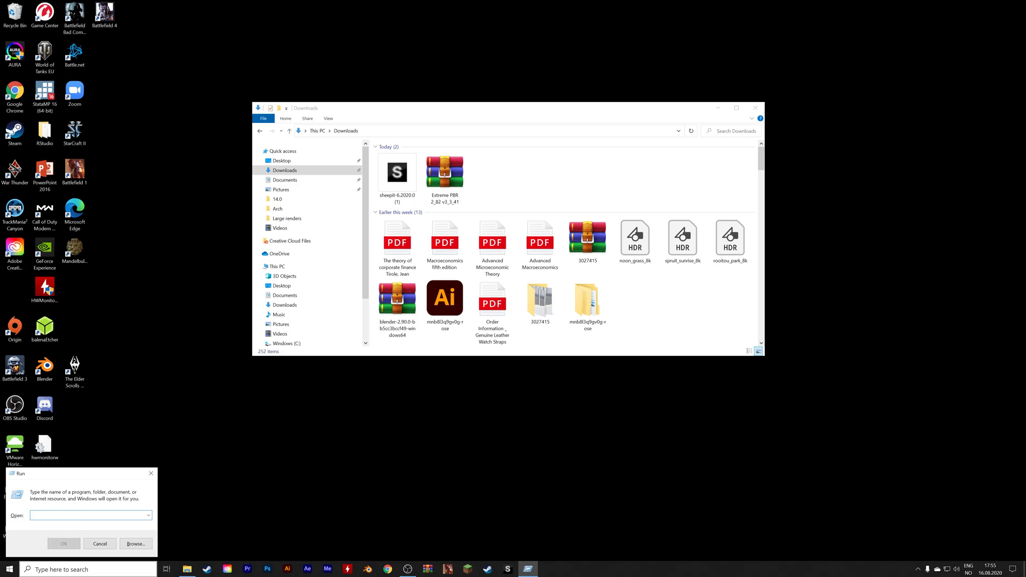
text(shell)
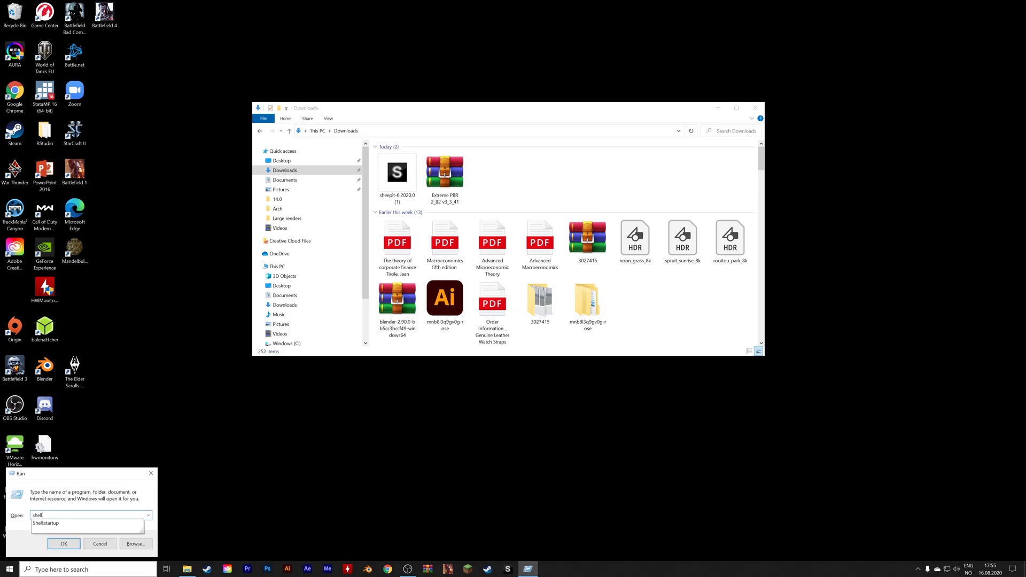
text(:startup)
key(Return)
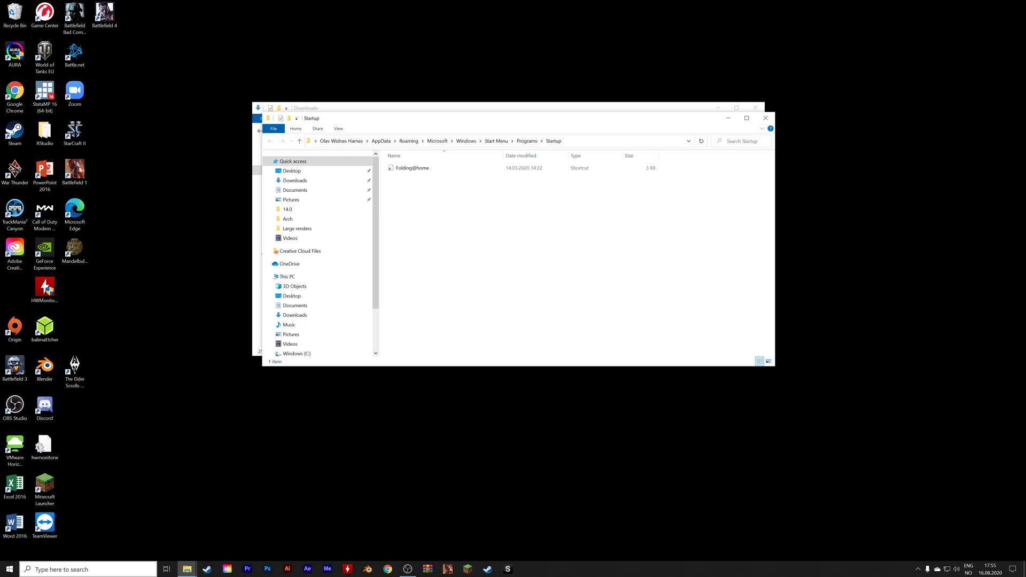
Step: Place the Startup window beside Downloads and drag sheepit-6.2020.0 (1) into Startup
drag(409, 119, 664, 117)
drag(397, 174, 687, 211)
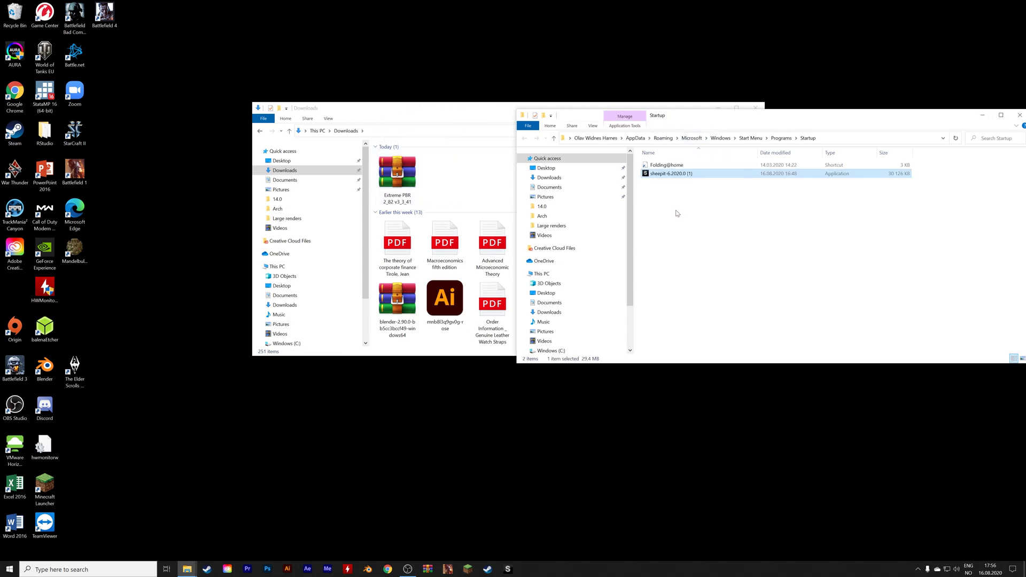
click(9, 569)
right_click(10, 569)
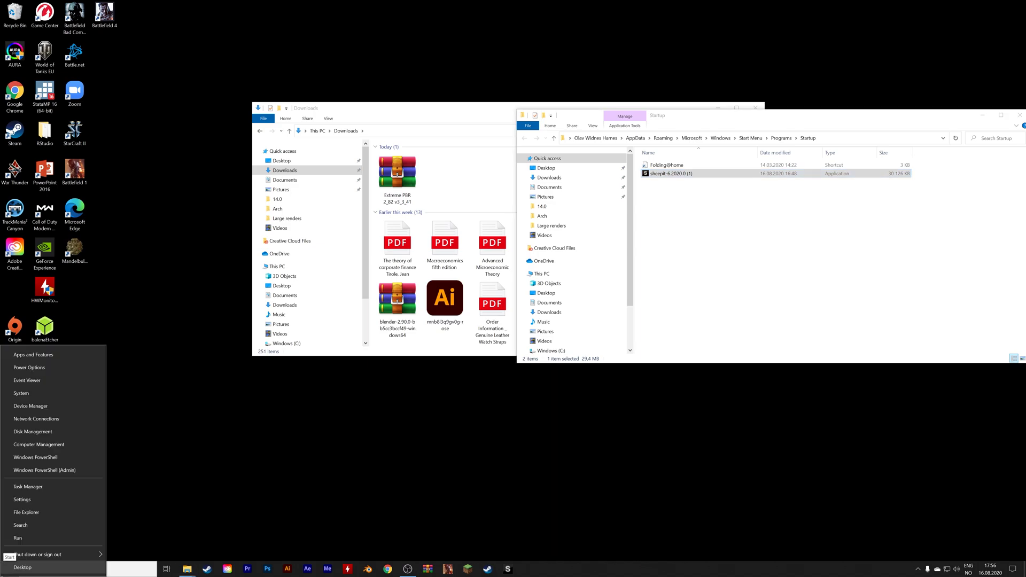
click(29, 486)
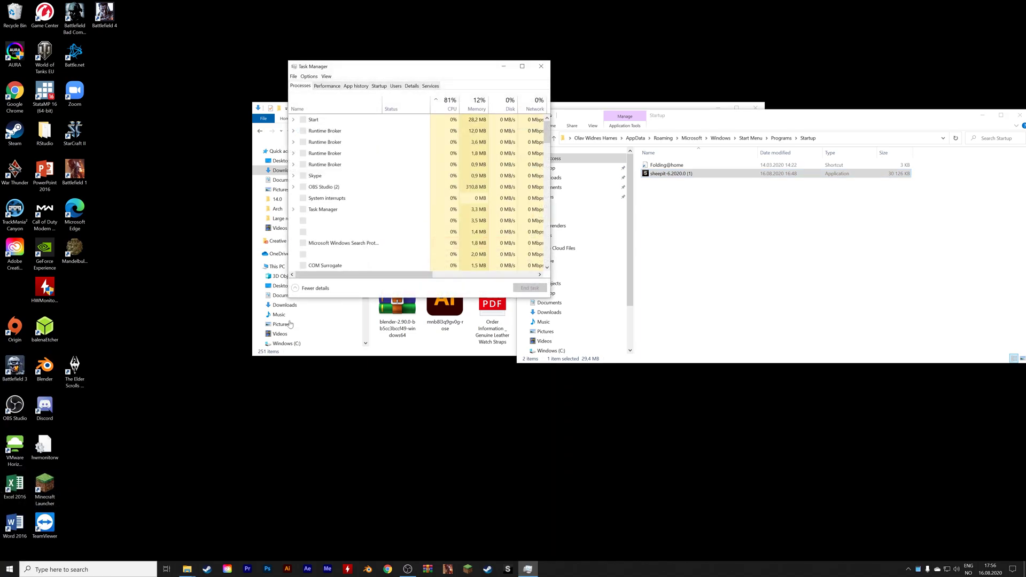
click(379, 86)
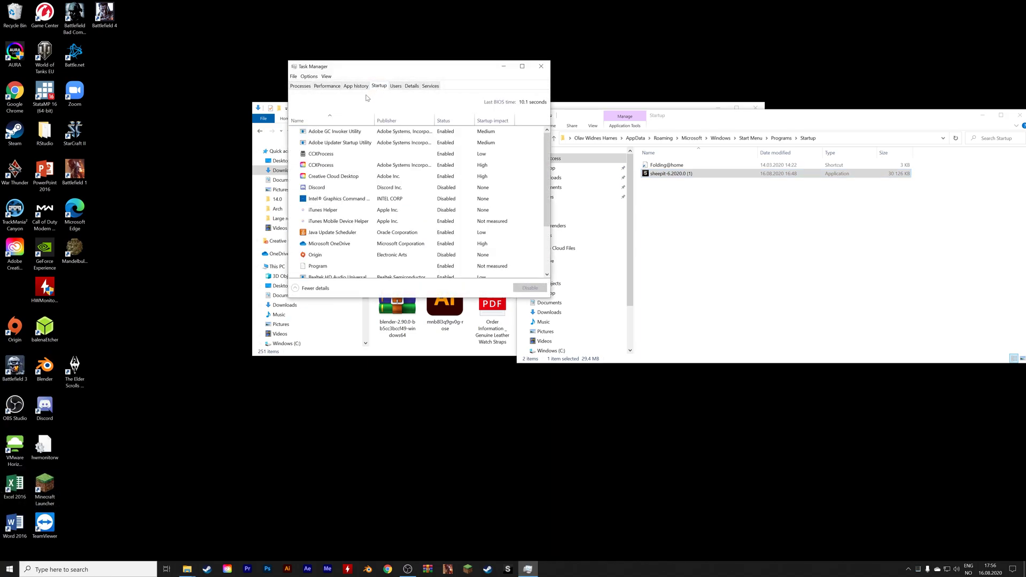
scroll(350, 210, down, 2)
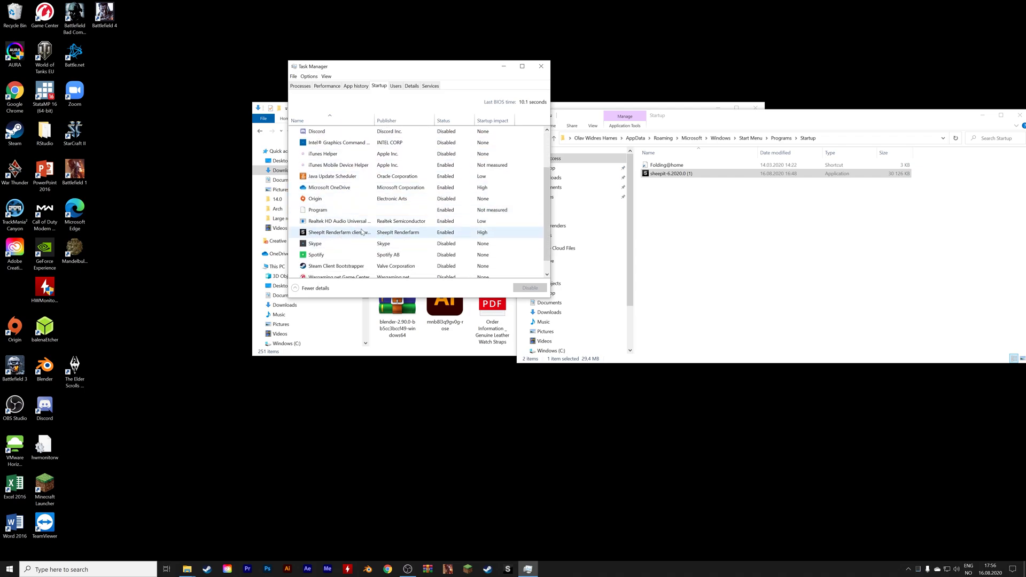
click(542, 68)
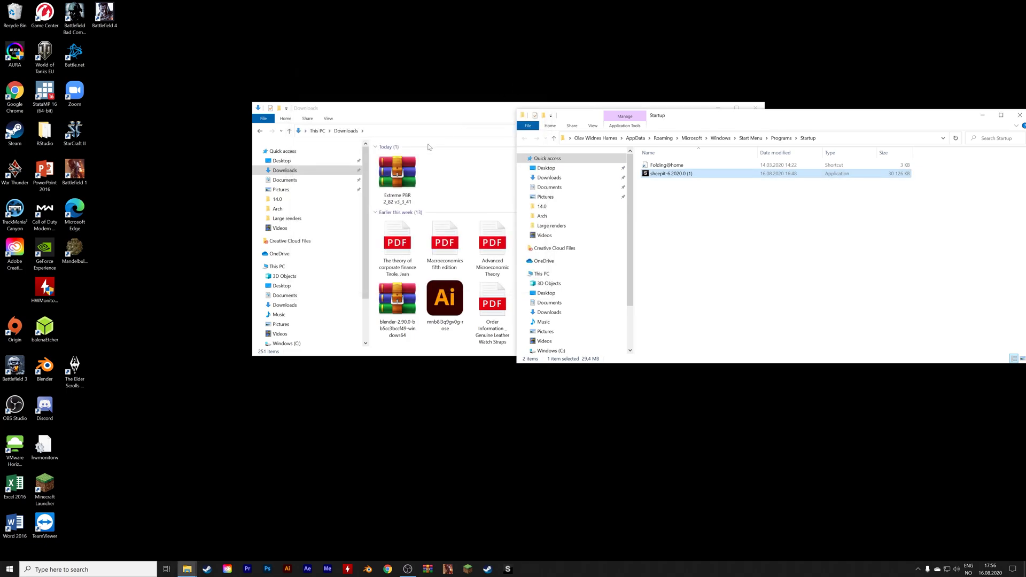
Step: Set Settings > Accounts > Sign-in options > Require sign-in to Never
click(10, 569)
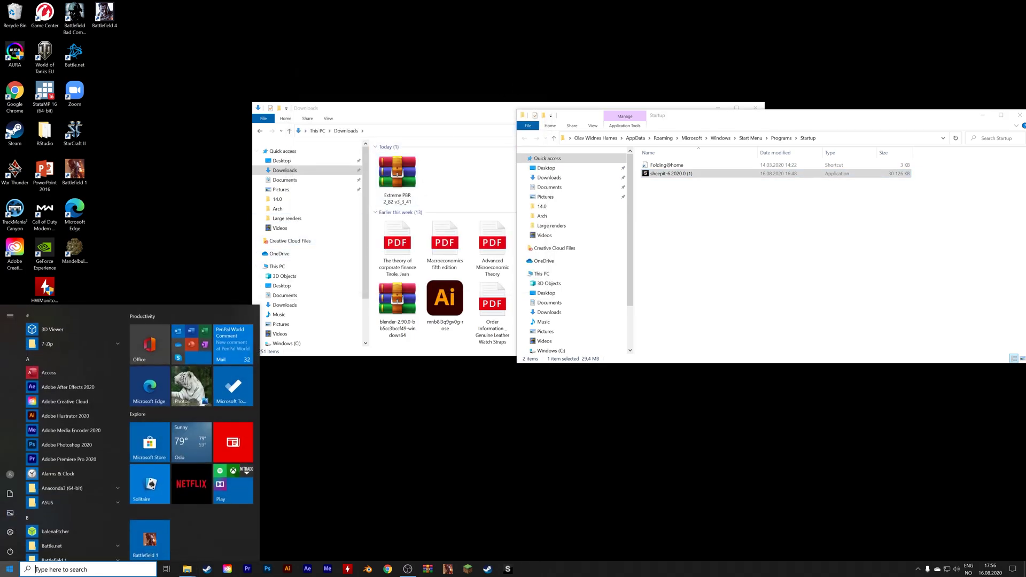
click(5, 536)
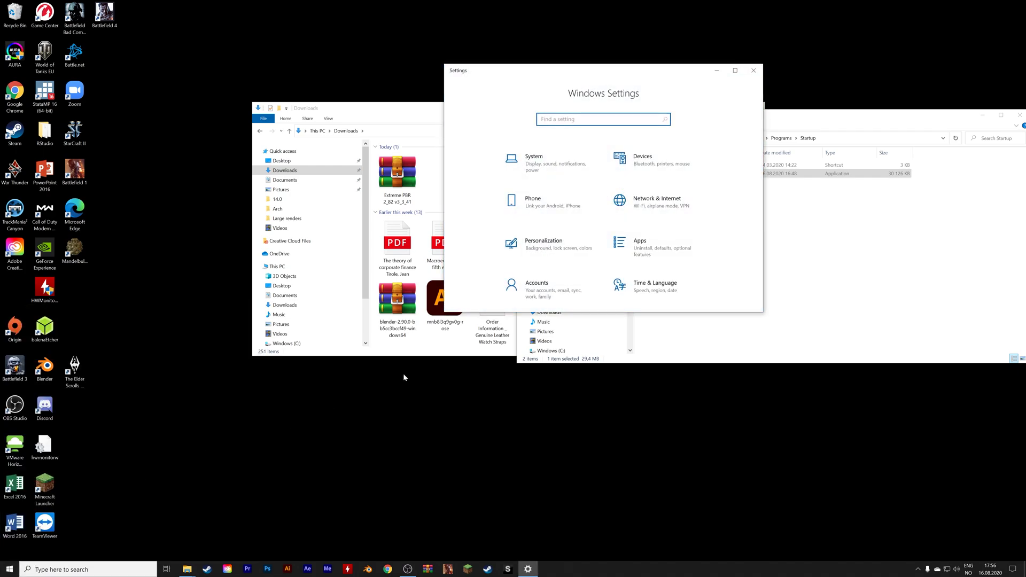
click(561, 291)
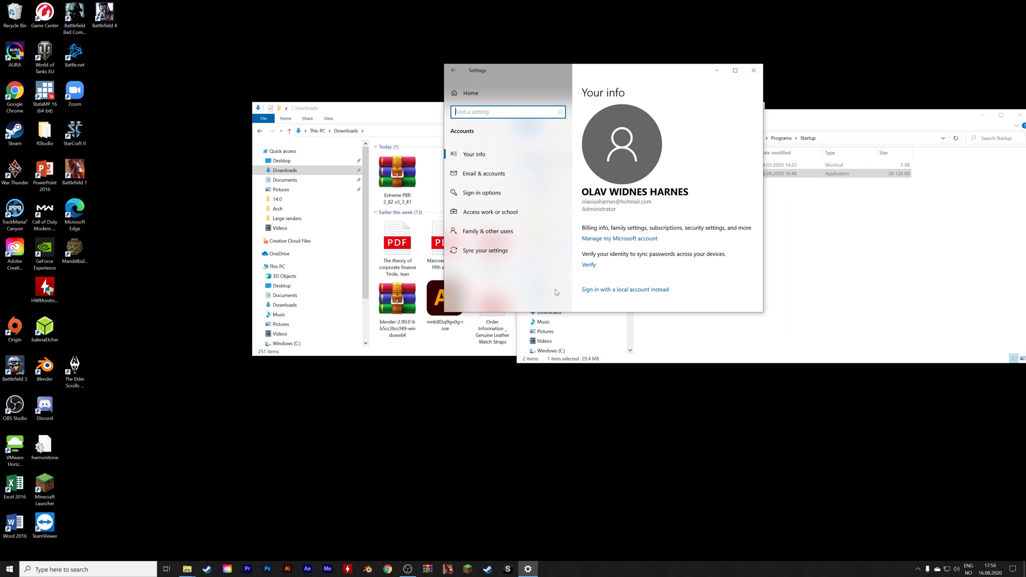
click(497, 192)
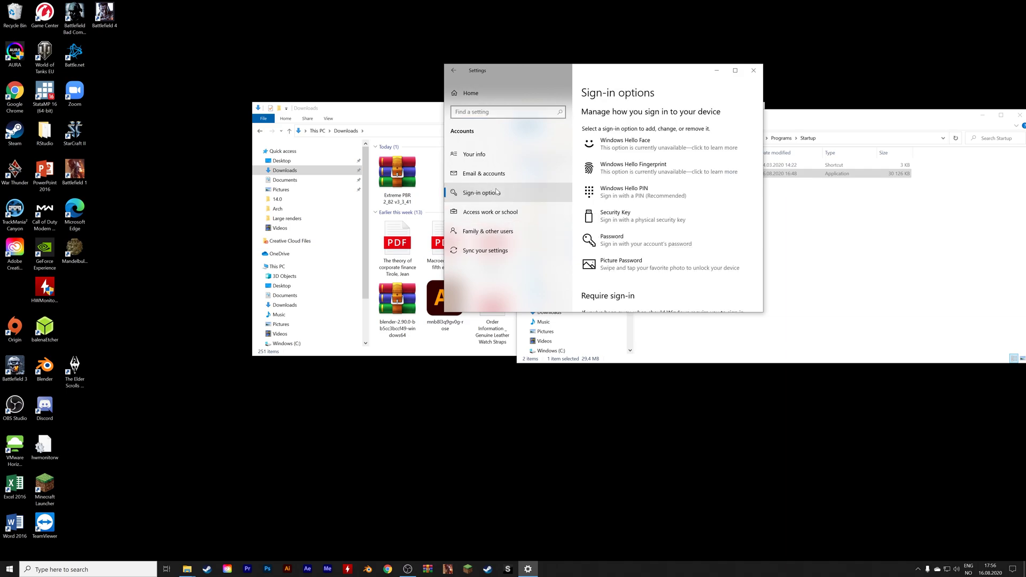
scroll(620, 216, down, 5)
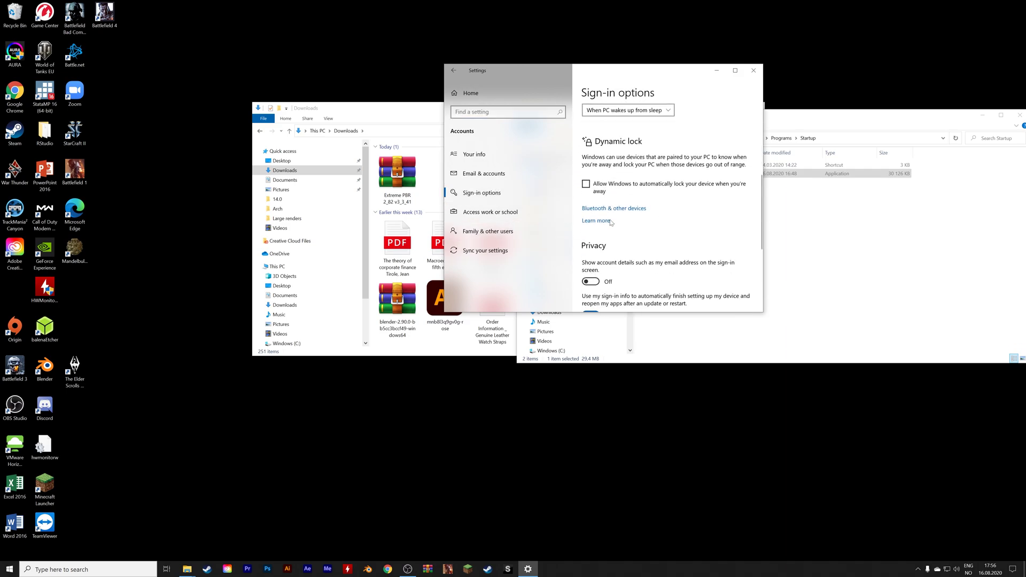
scroll(661, 129, up, 3)
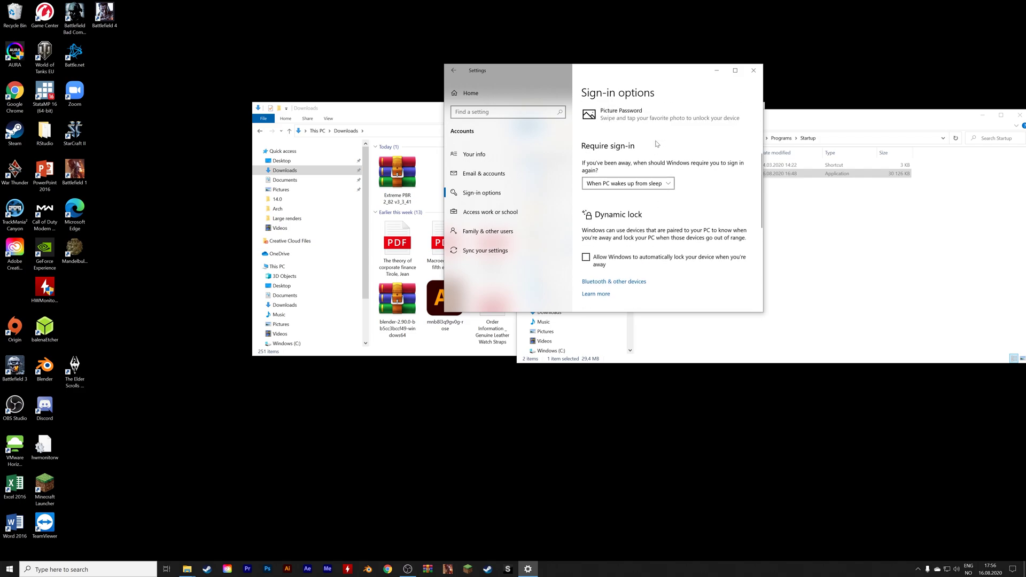
click(636, 187)
click(637, 173)
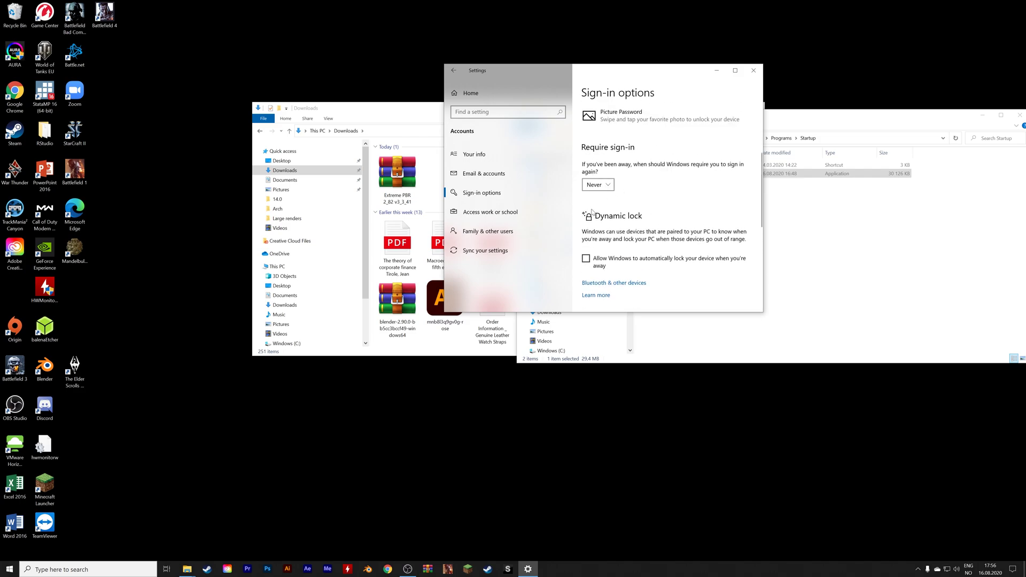
click(83, 569)
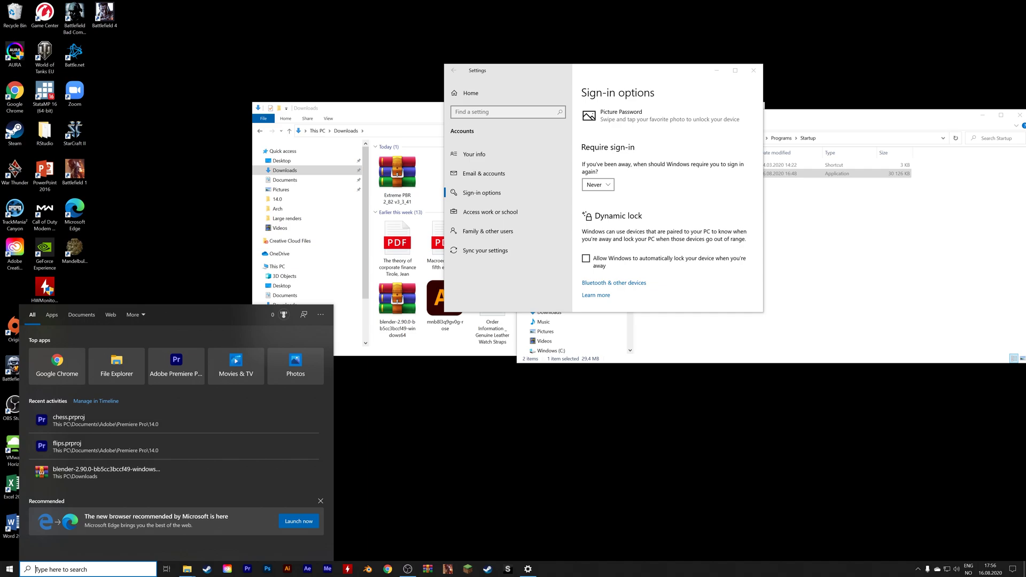
Step: In netplwiz, untick 'Users must enter a user name and password' and confirm the account password
text(net)
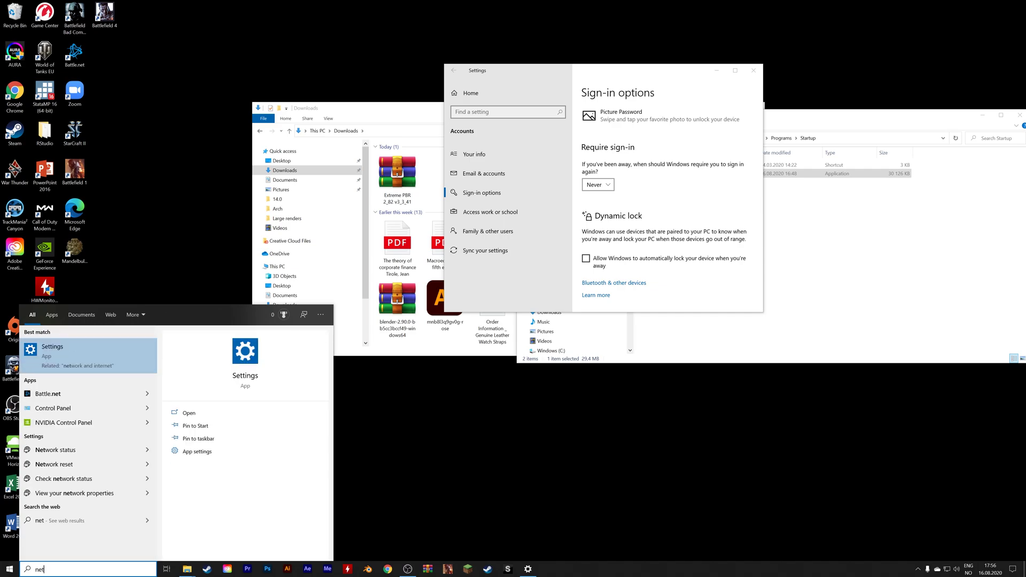
text(plwiz)
key(Return)
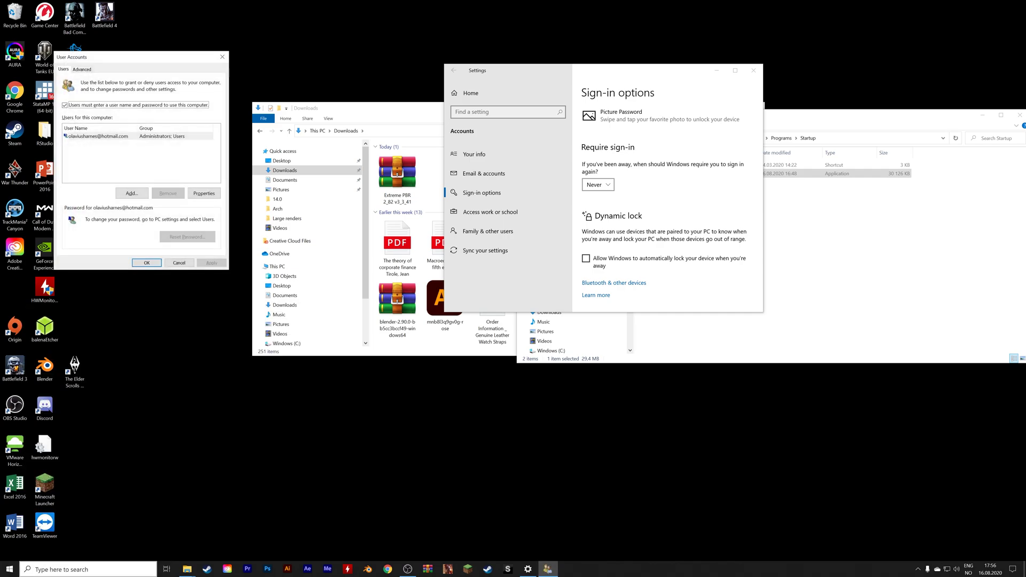
click(67, 106)
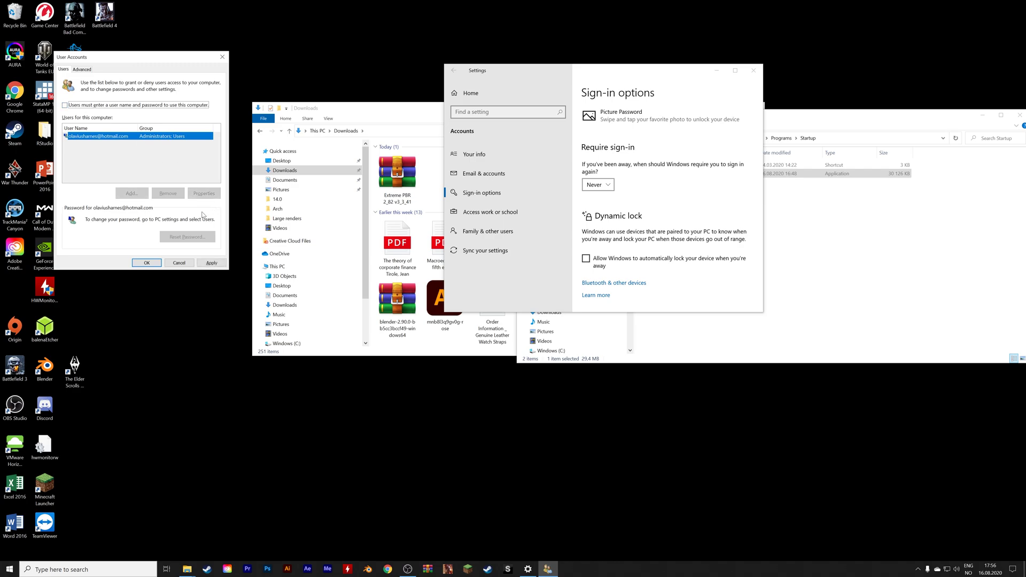
click(212, 263)
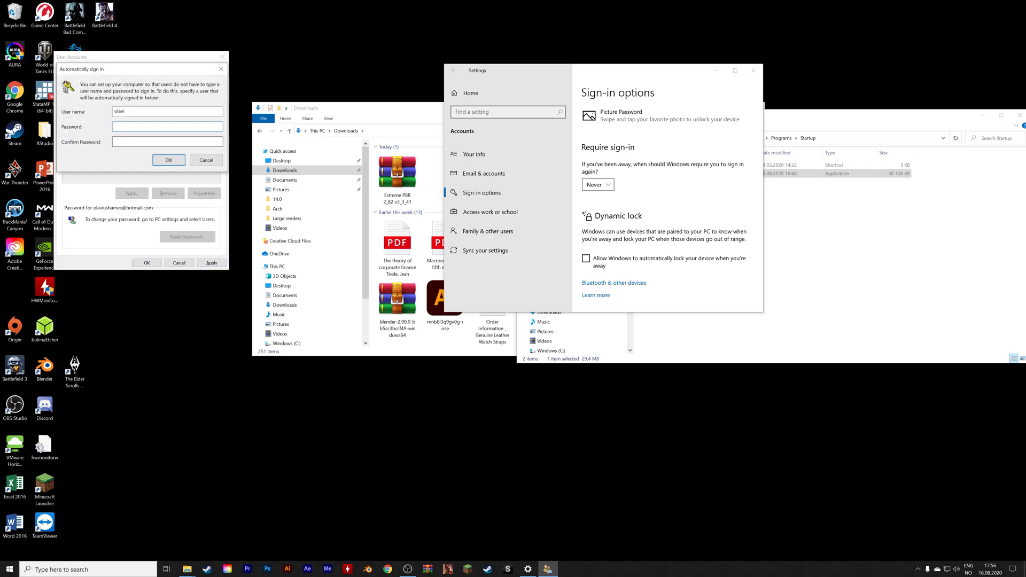
text(••••••••••••••••••••••••••)
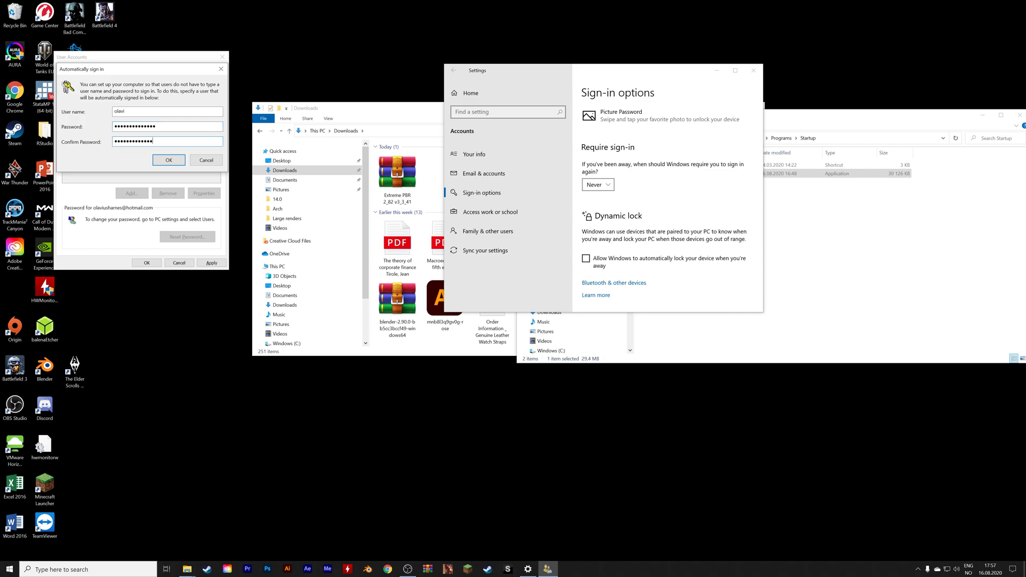
key(Return)
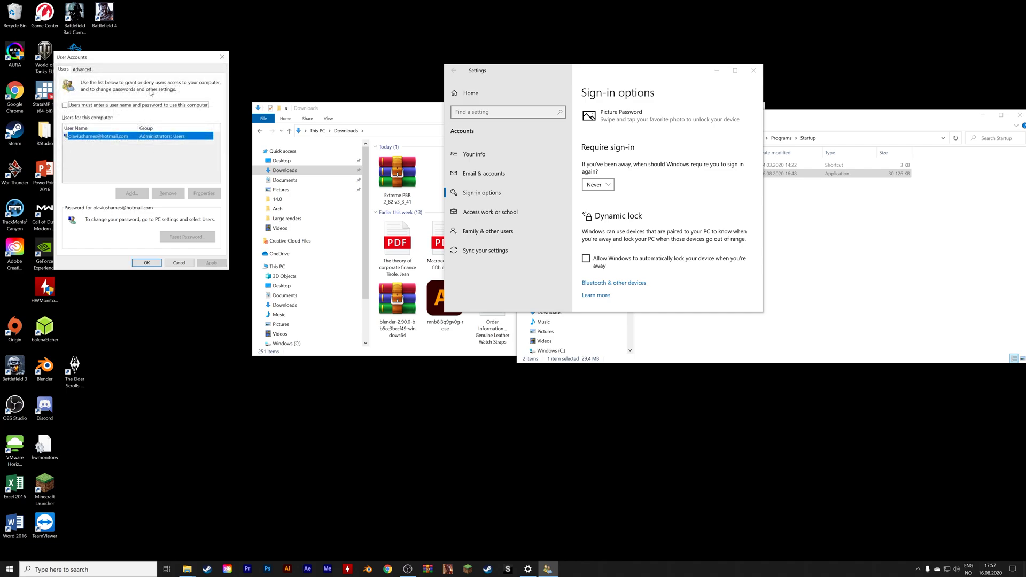
click(135, 263)
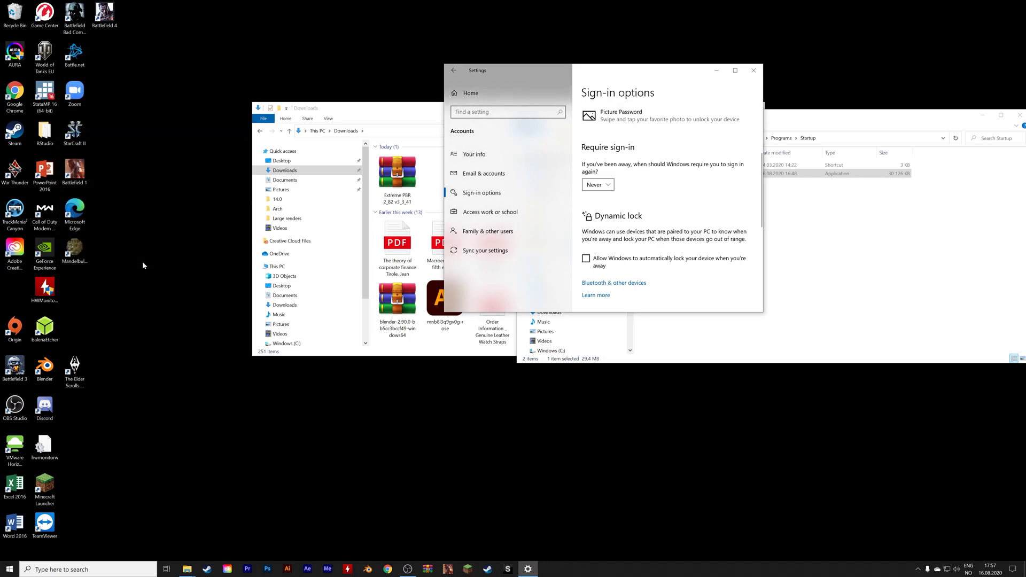